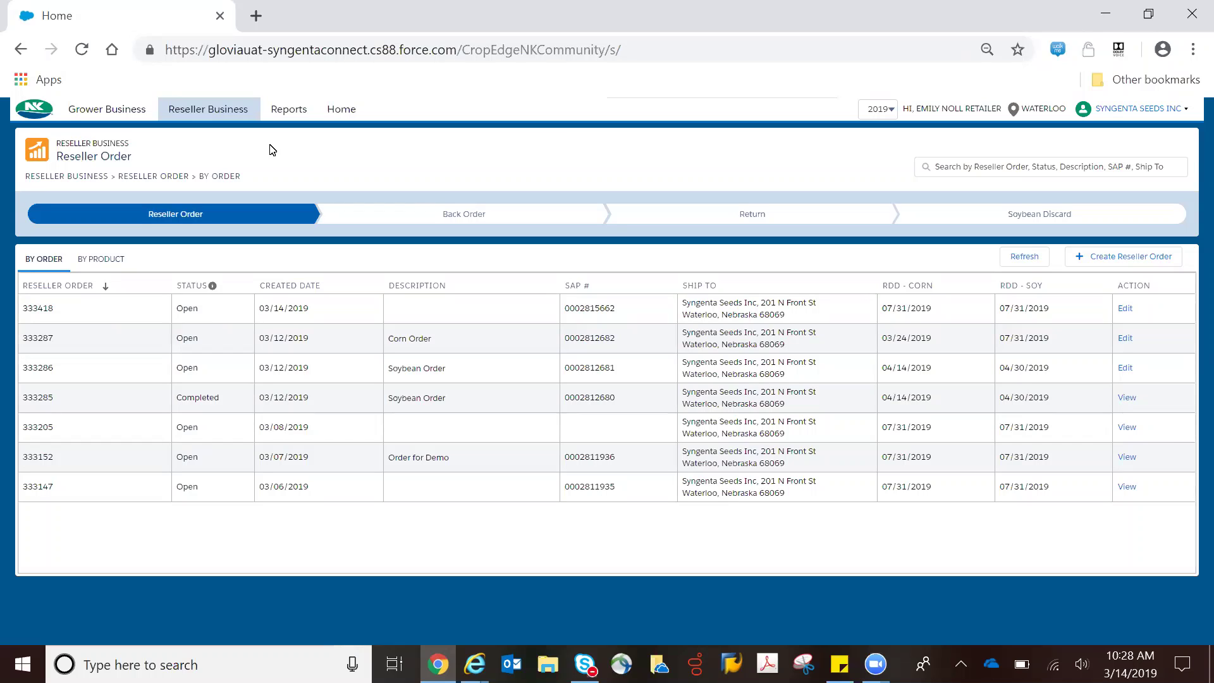
# Open the Order Summary Report with corn and soybean quantities from the Reports tab.
pyautogui.click(292, 107)
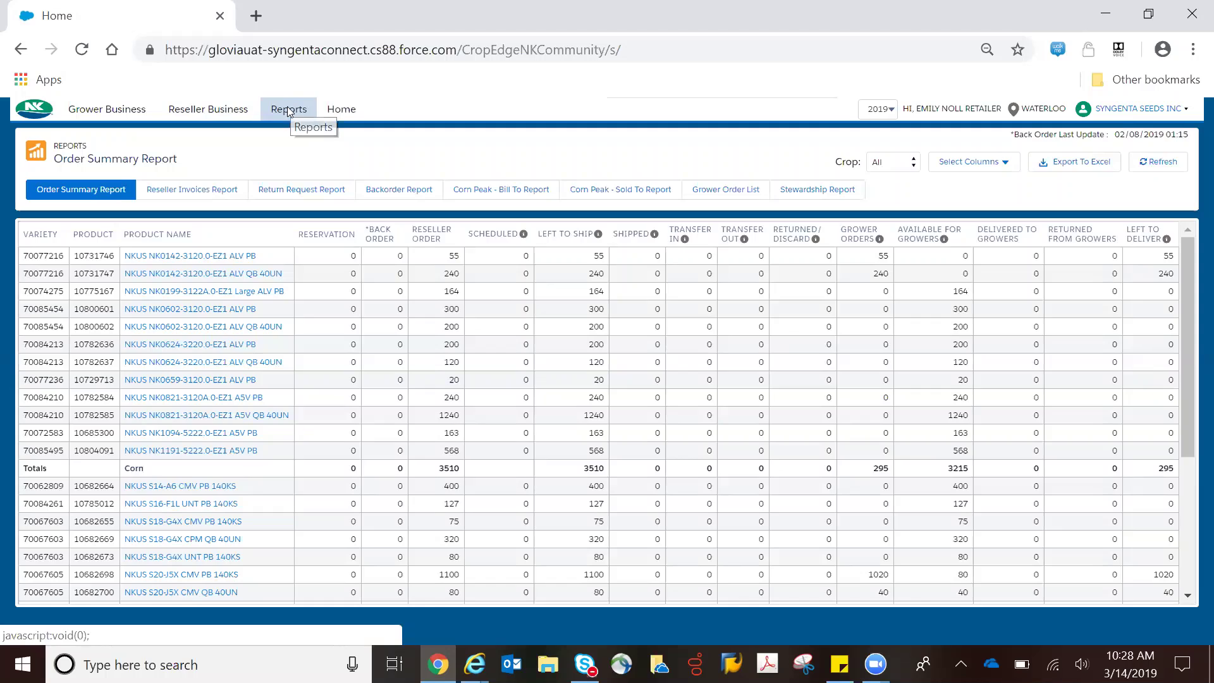
pyautogui.click(289, 109)
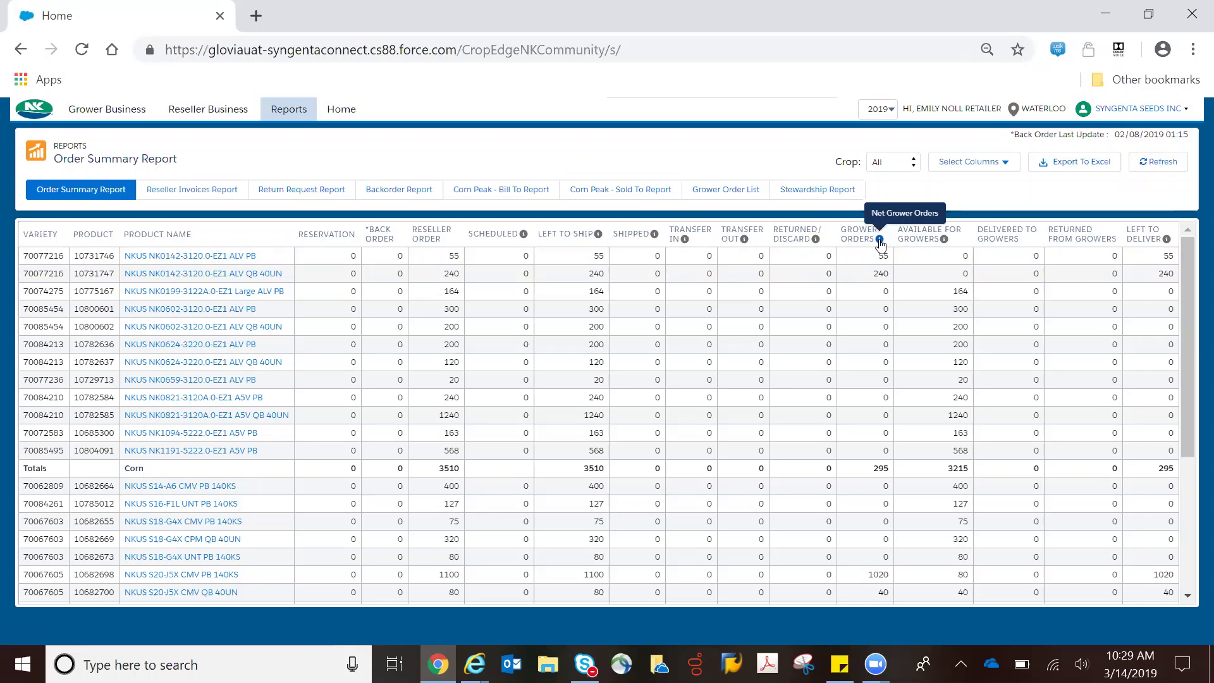
# Hide the Left to Deliver and Returned from Growers columns, keeping Reservation shown.
pyautogui.click(968, 164)
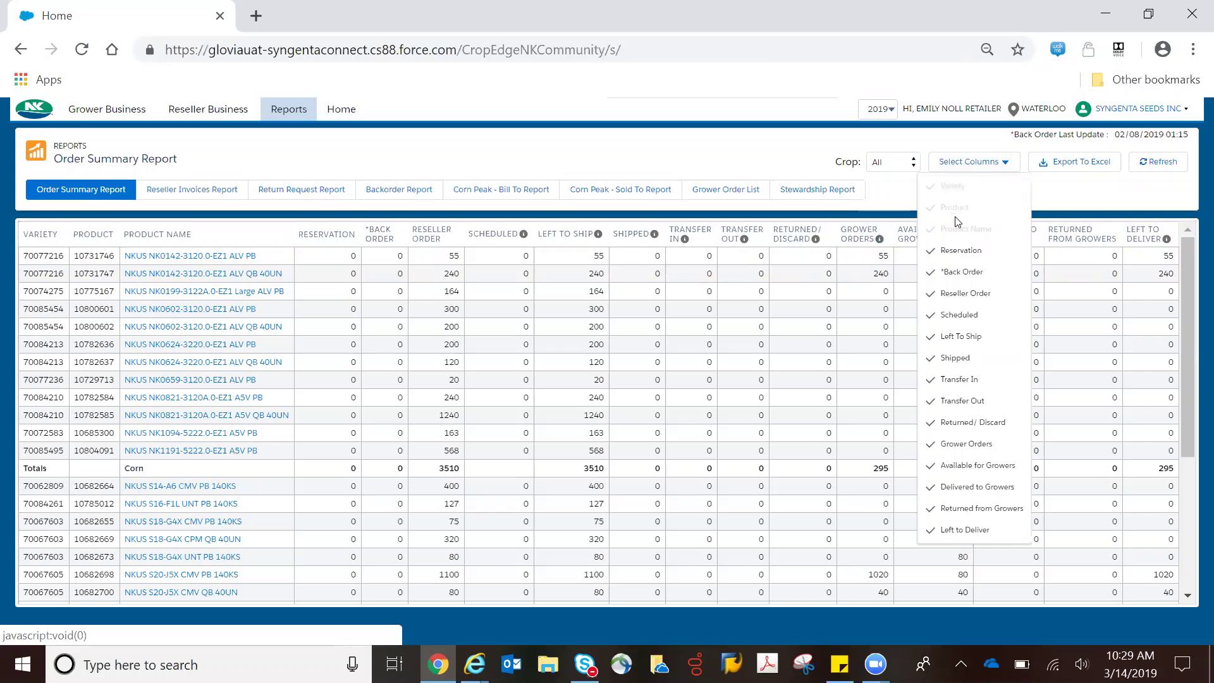
pyautogui.click(965, 252)
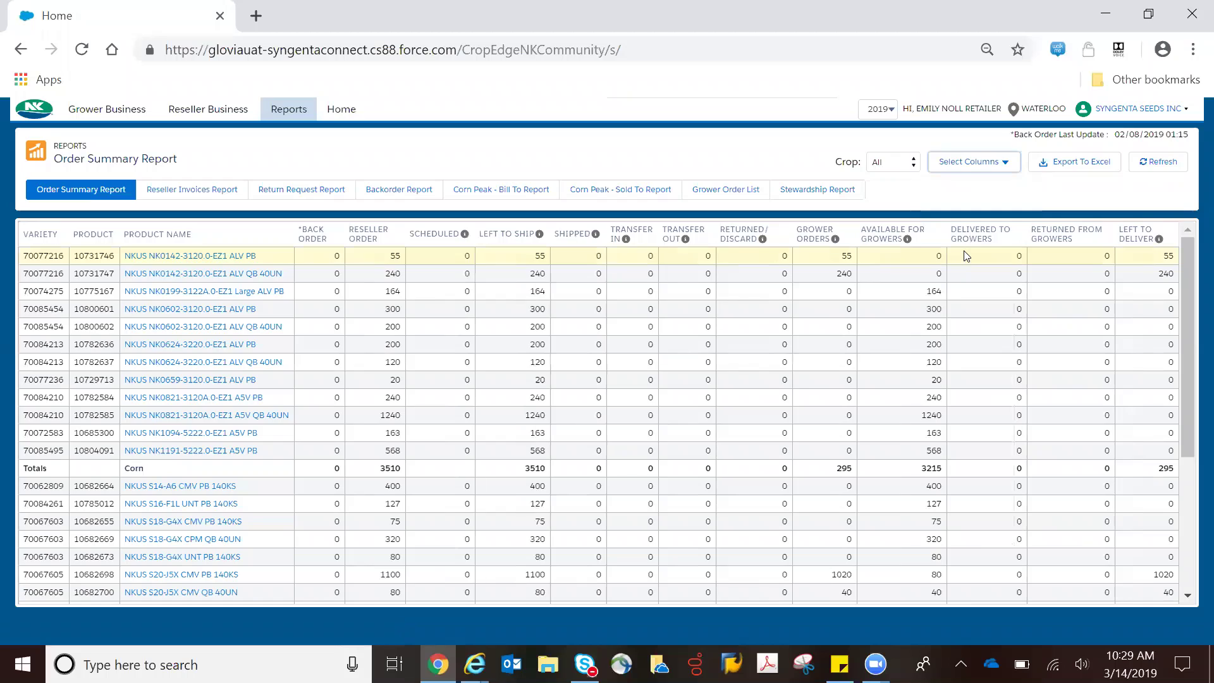
pyautogui.click(980, 164)
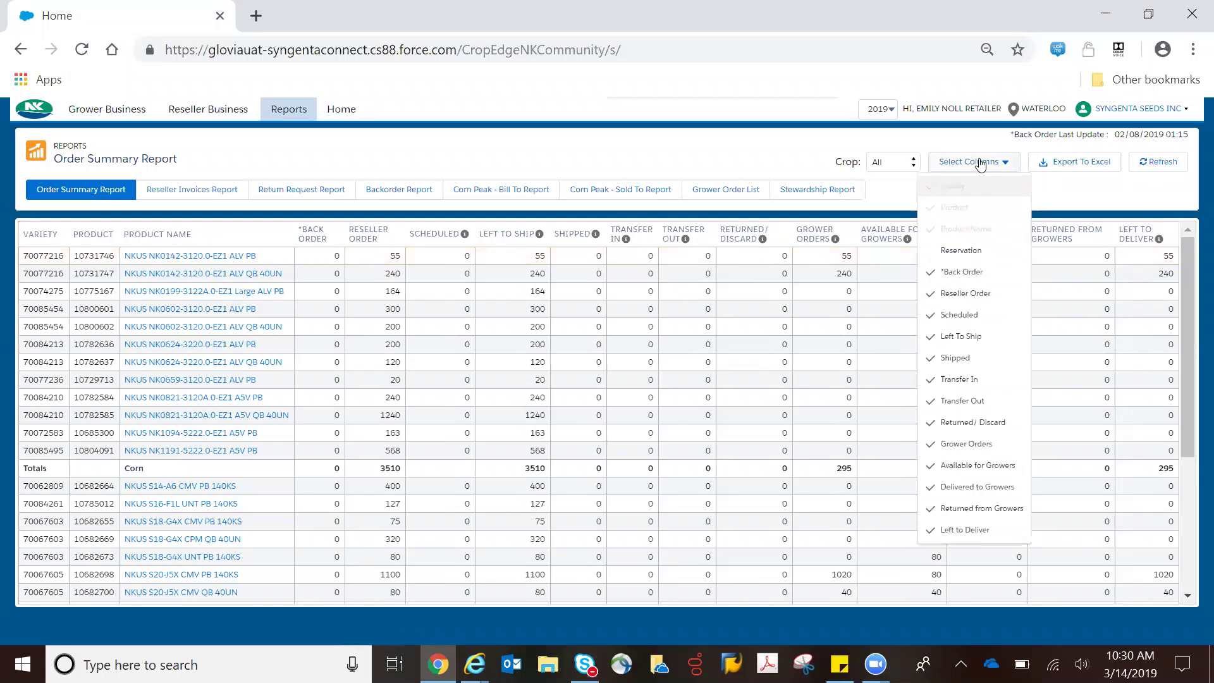
pyautogui.click(975, 523)
pyautogui.click(995, 163)
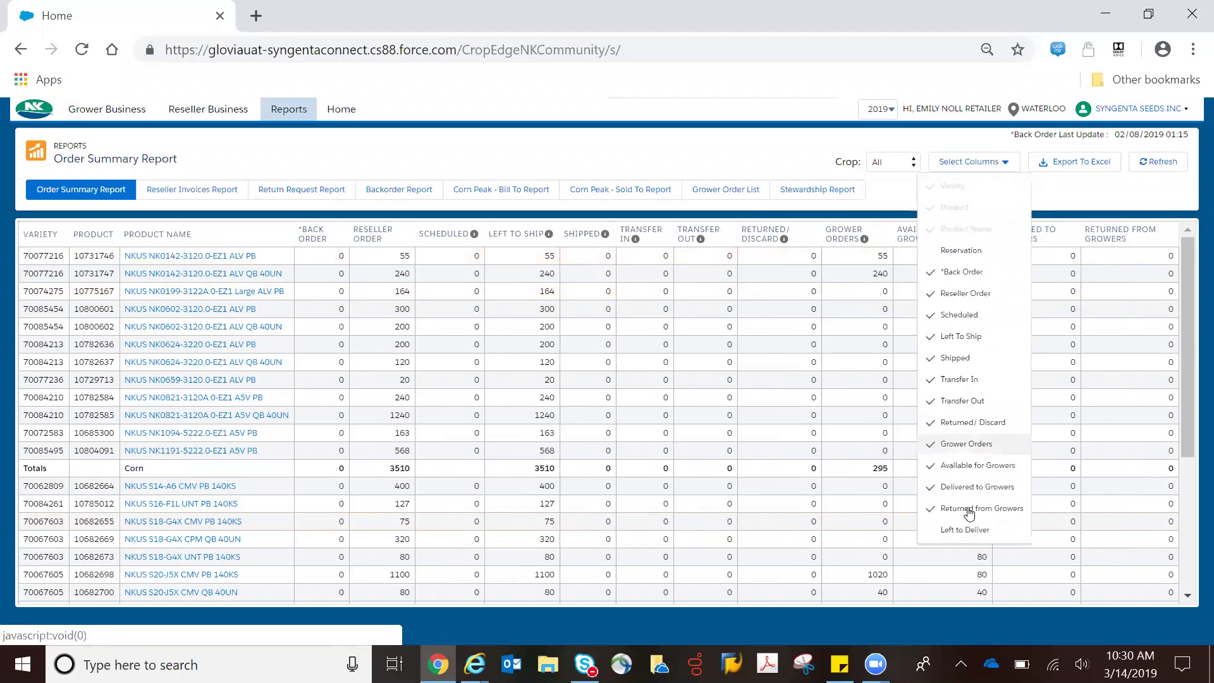
pyautogui.click(967, 513)
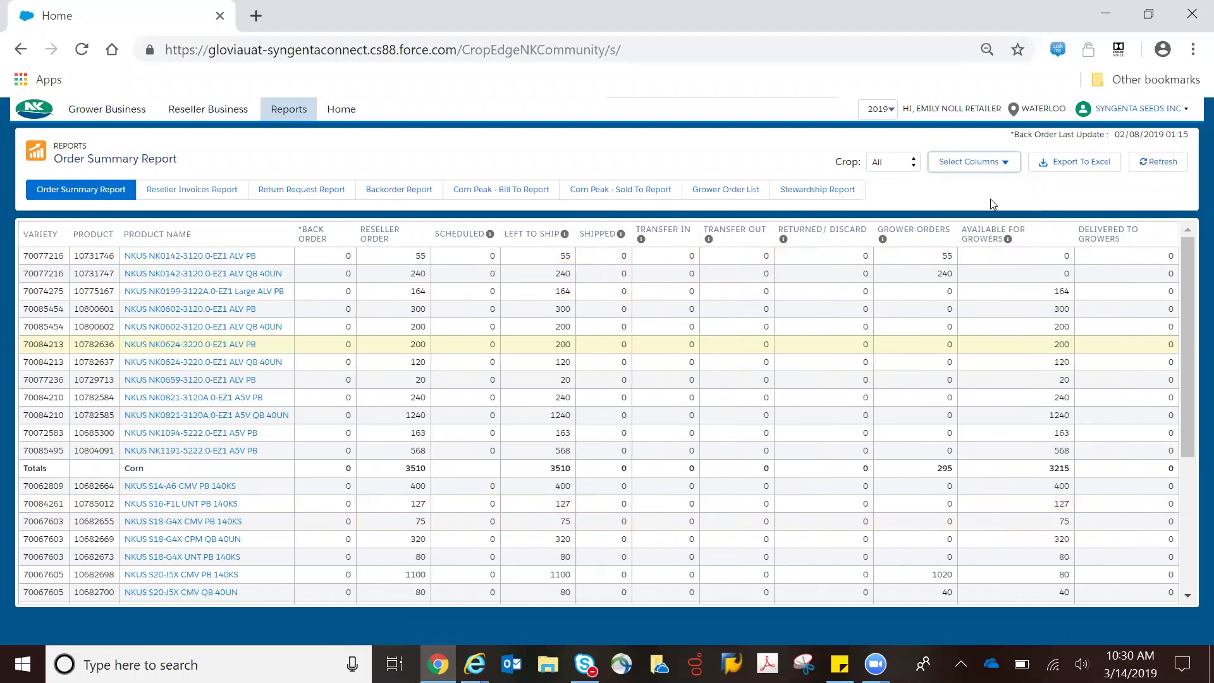
pyautogui.click(992, 164)
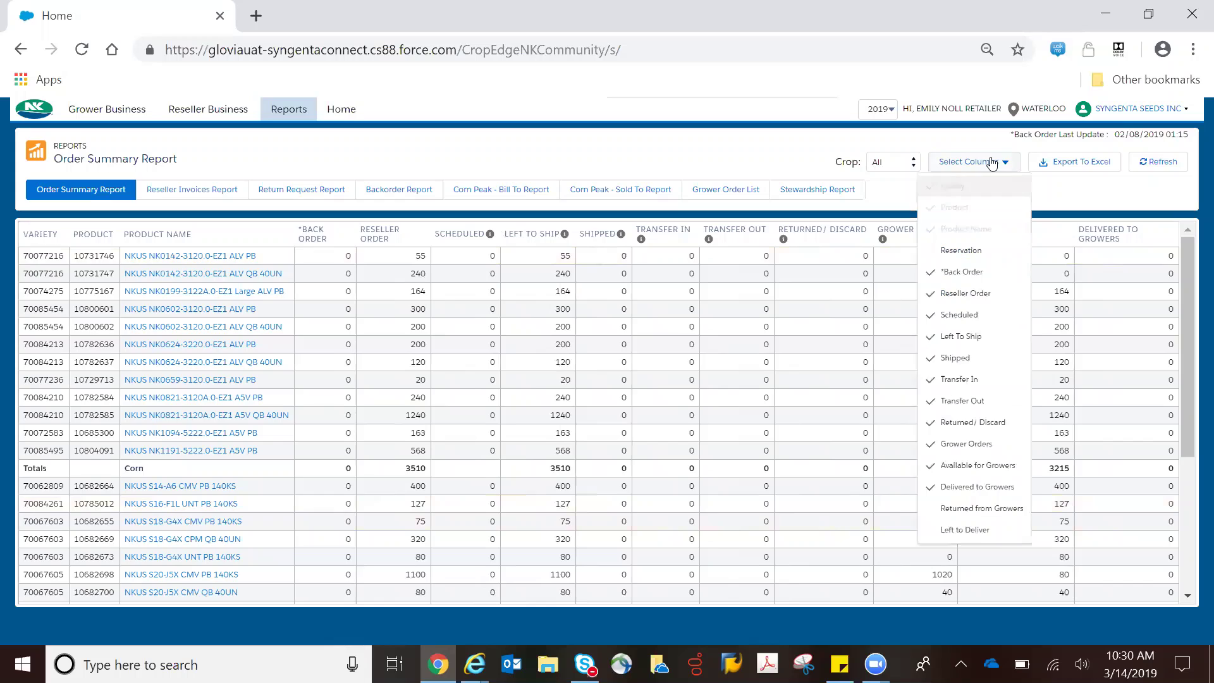
pyautogui.click(961, 251)
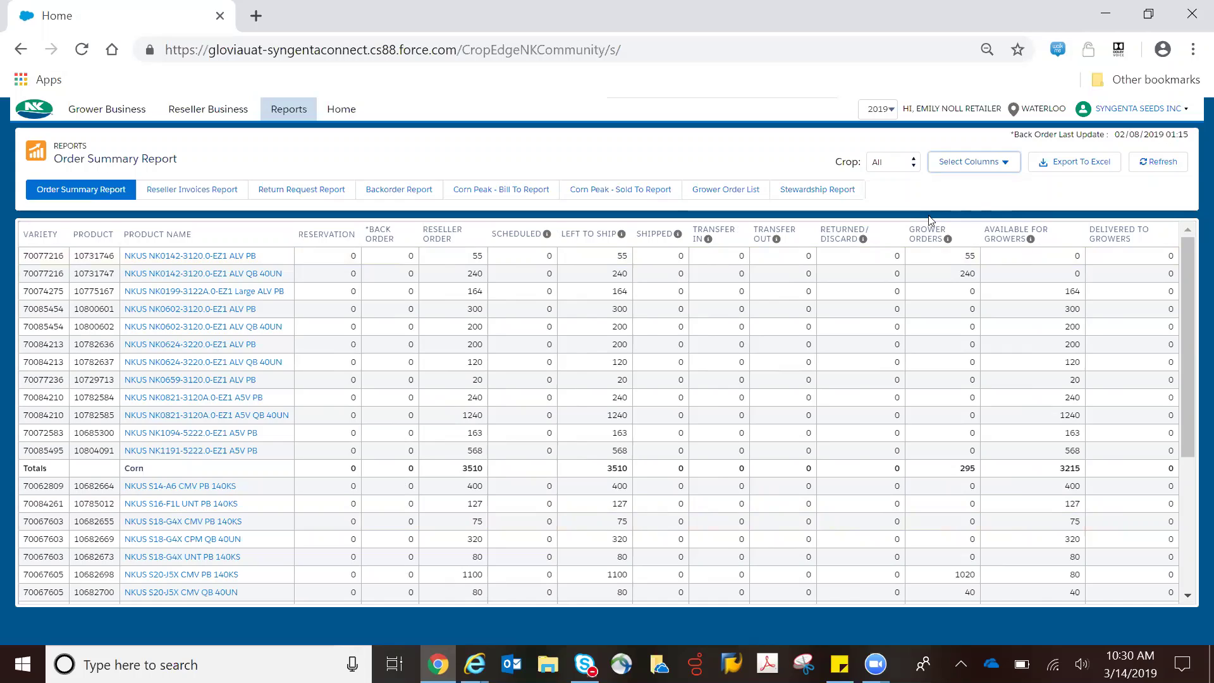
# Filter the report by crop, first to Corn and then to Soybean.
pyautogui.click(902, 164)
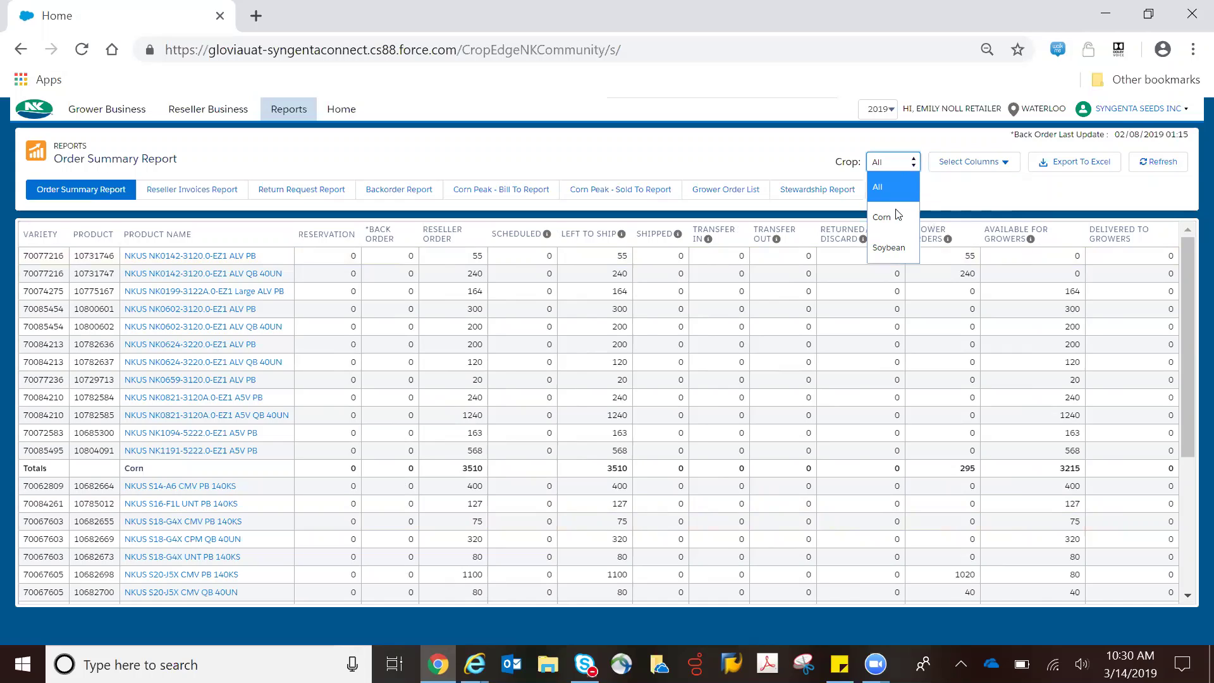
pyautogui.click(896, 218)
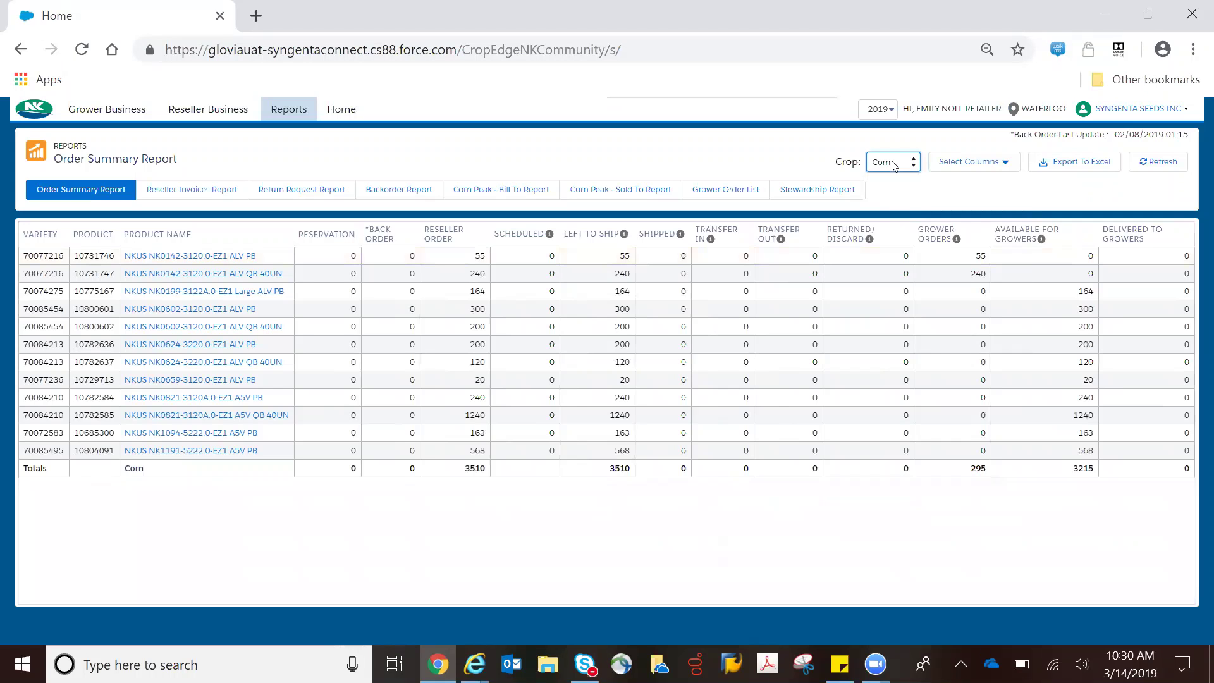
pyautogui.click(896, 163)
pyautogui.click(887, 238)
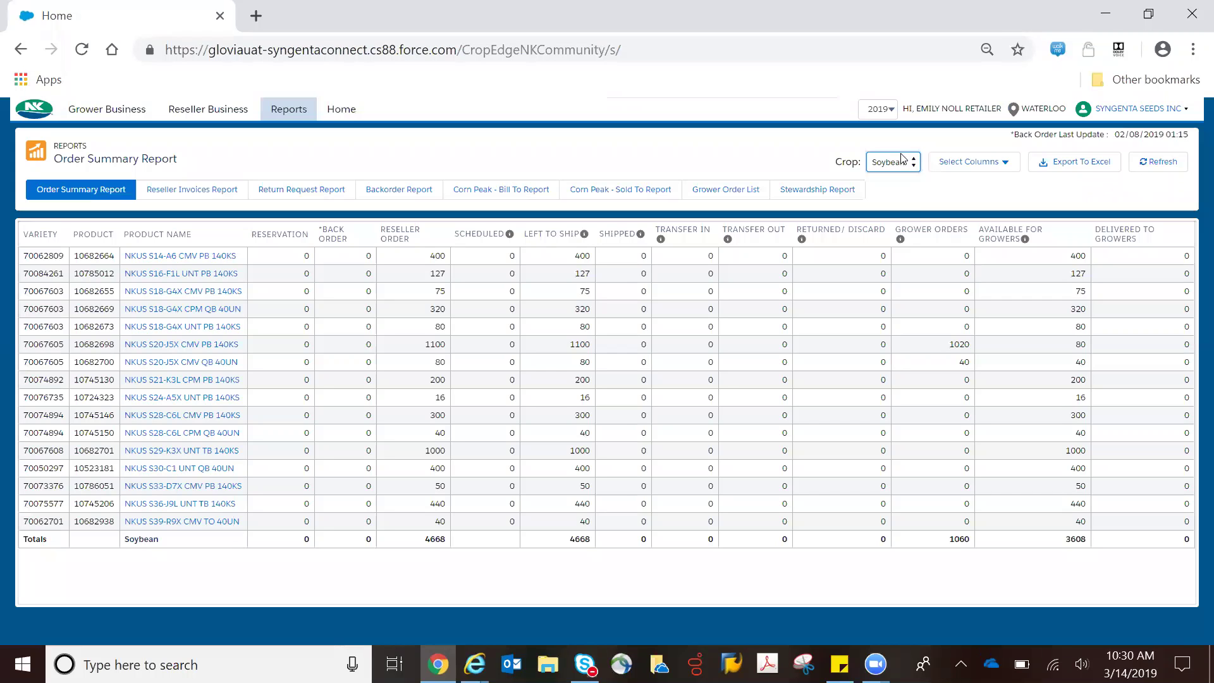
# Reset the crop filter to All, export the report to CSV and open it.
pyautogui.click(903, 160)
pyautogui.click(900, 186)
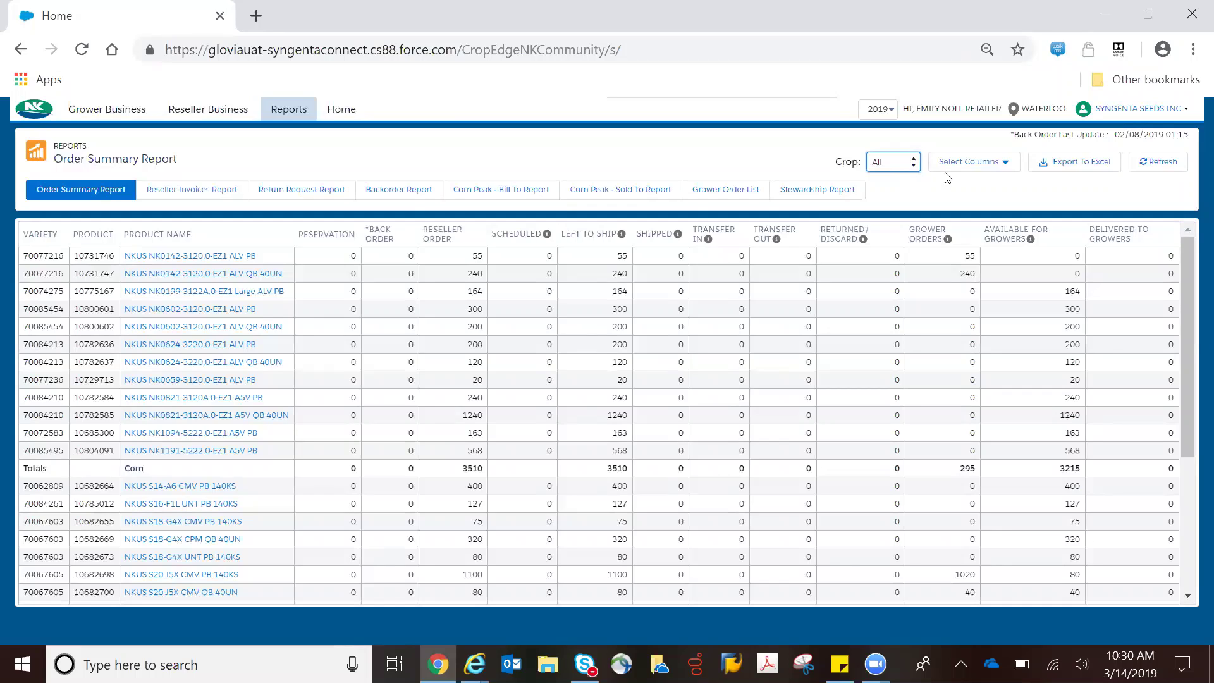
pyautogui.click(1079, 166)
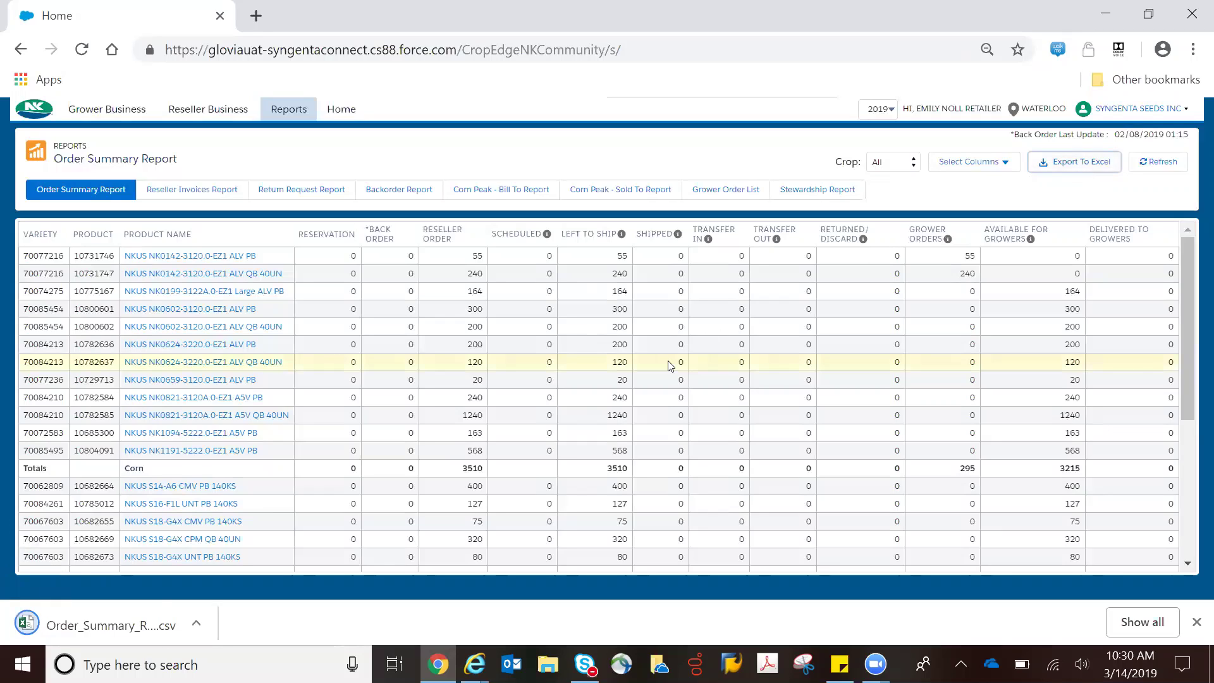
pyautogui.click(121, 631)
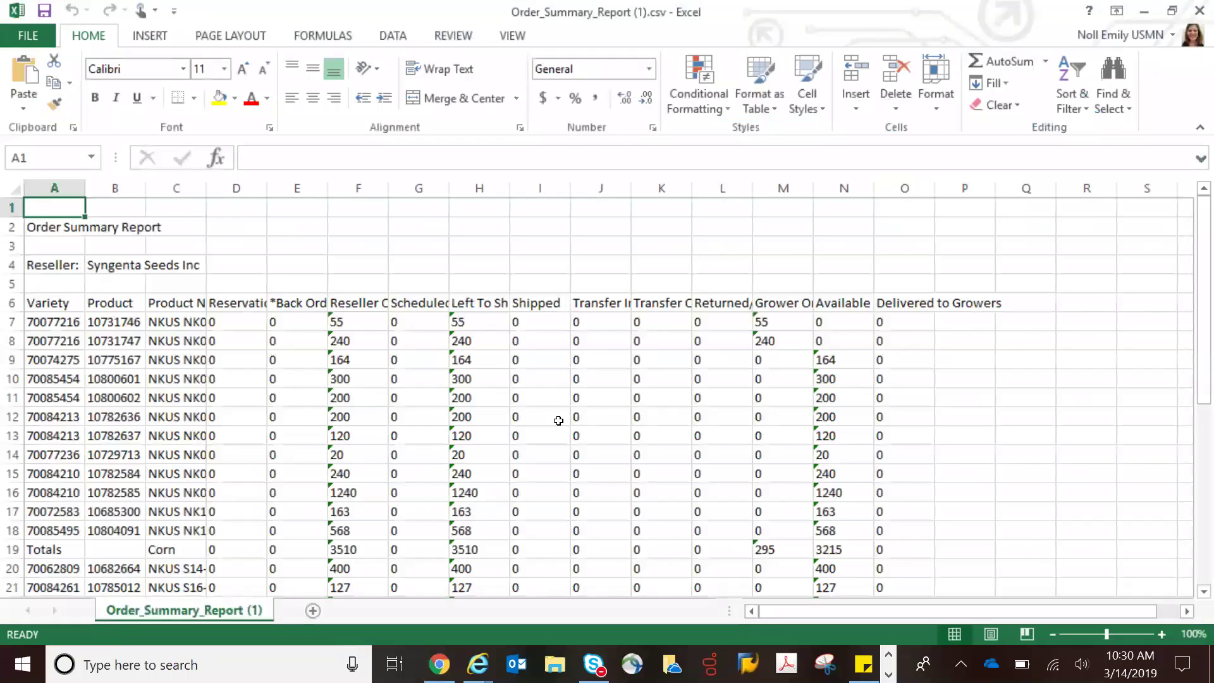
pyautogui.moveTo(1195, 250); pyautogui.dragTo(1195, 296)
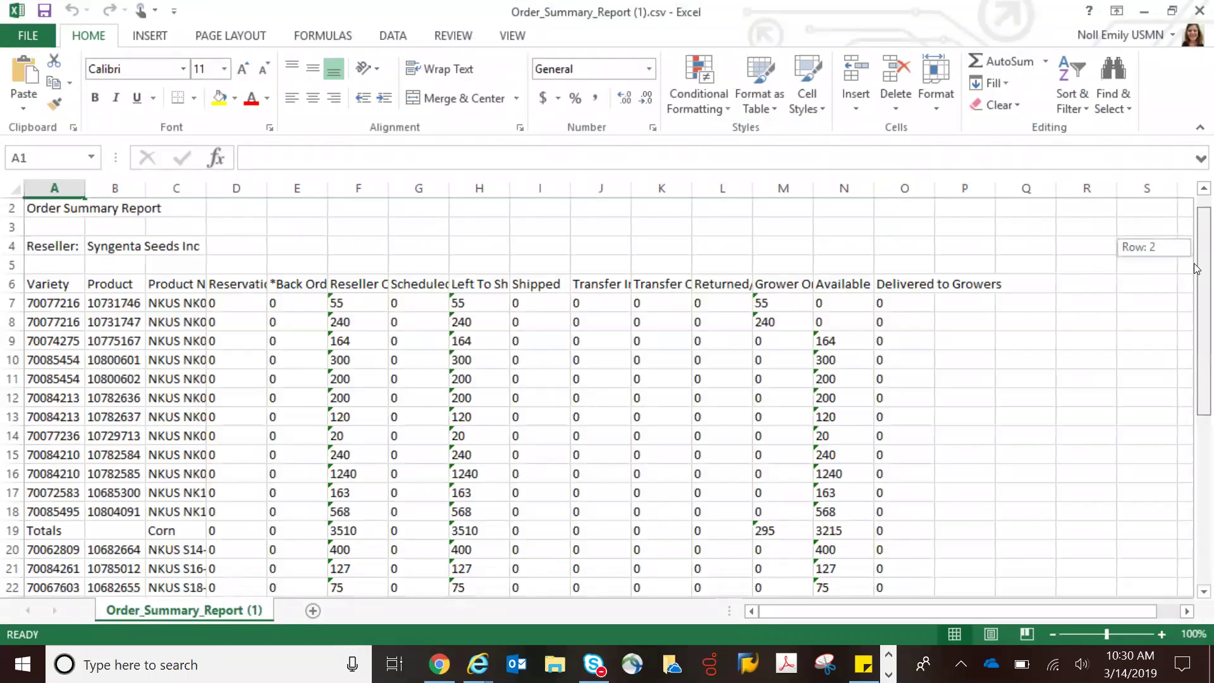